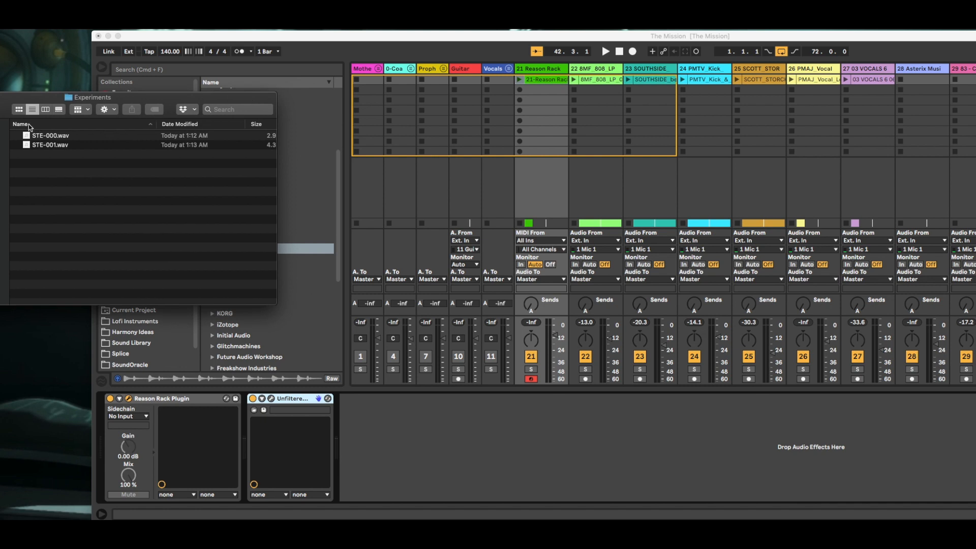
- Show the Experiments folder as icons, preview STE-000.wav, and close the folder window
click(19, 110)
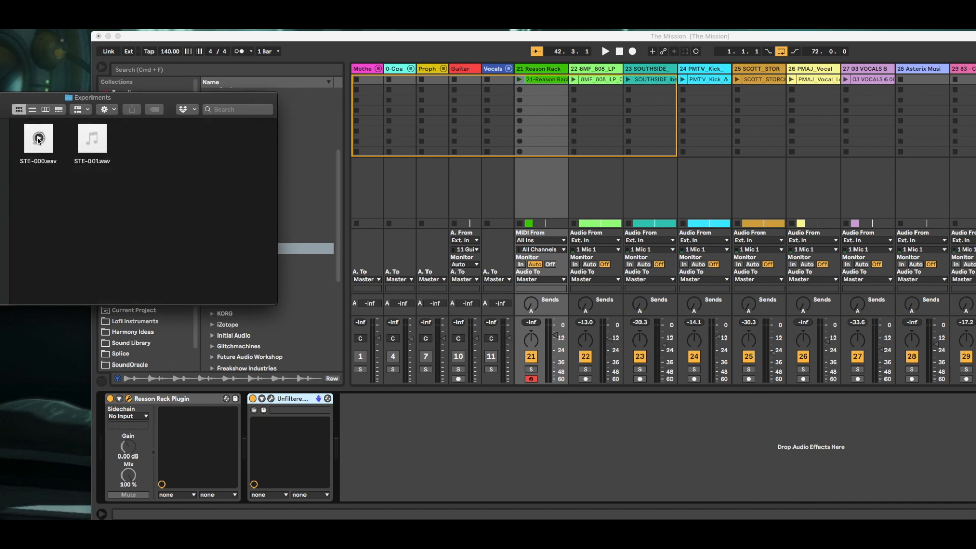
click(39, 139)
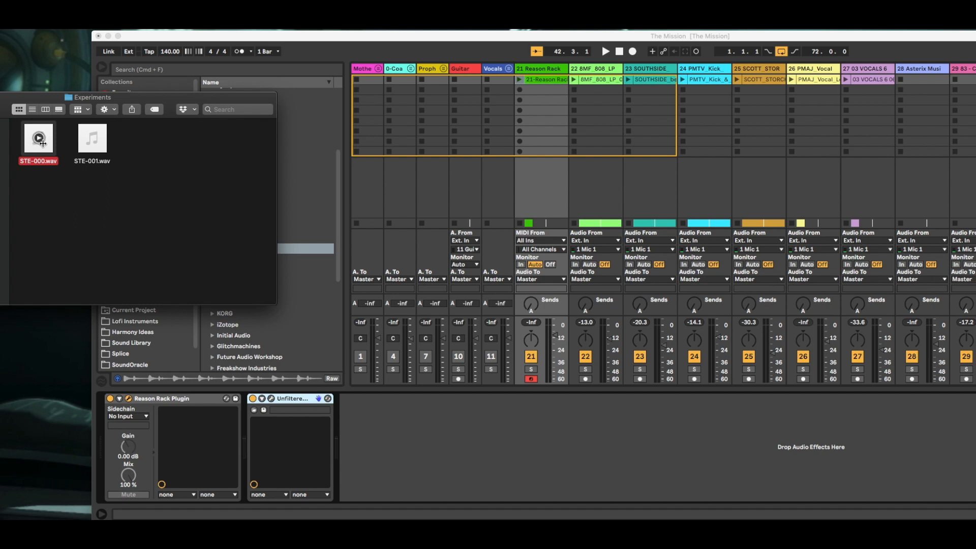
drag(152, 97, 152, 96)
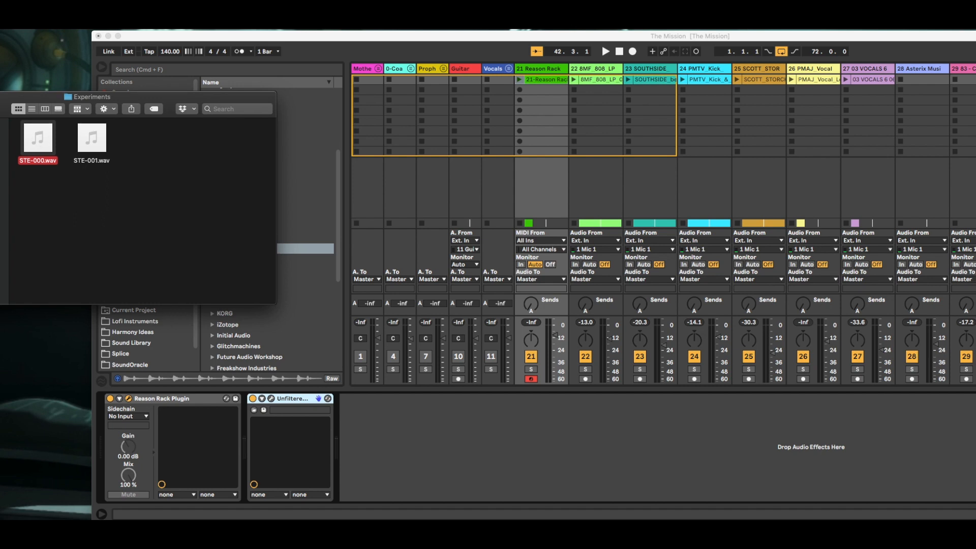
key(super+w)
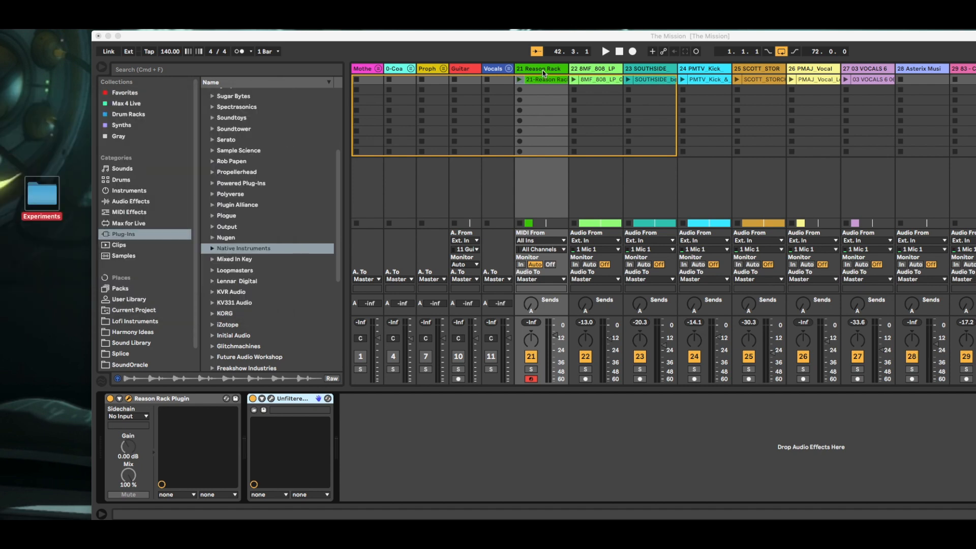
- Open the Reason Rack Plugin on track 21 and review Grain's filter types, keeping BP 12dB
click(542, 71)
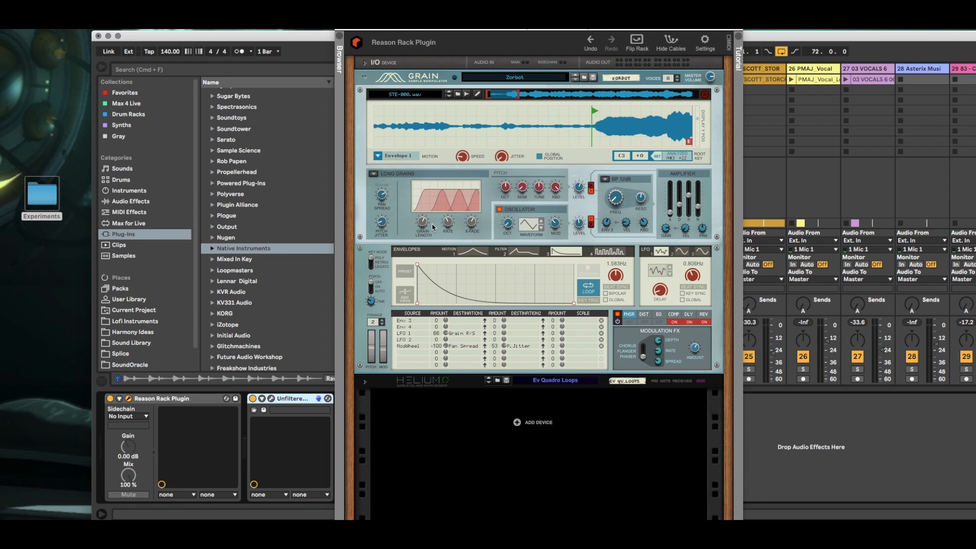
click(365, 381)
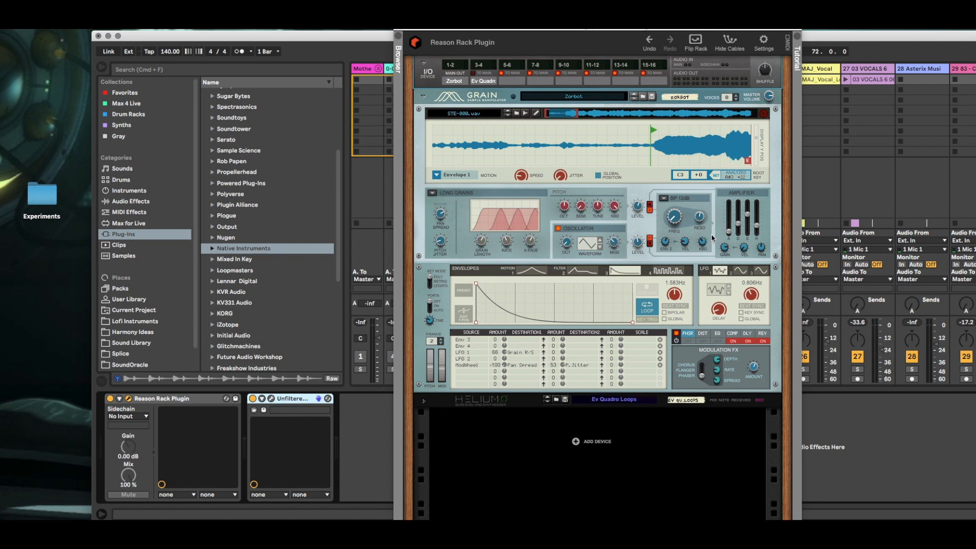
click(664, 199)
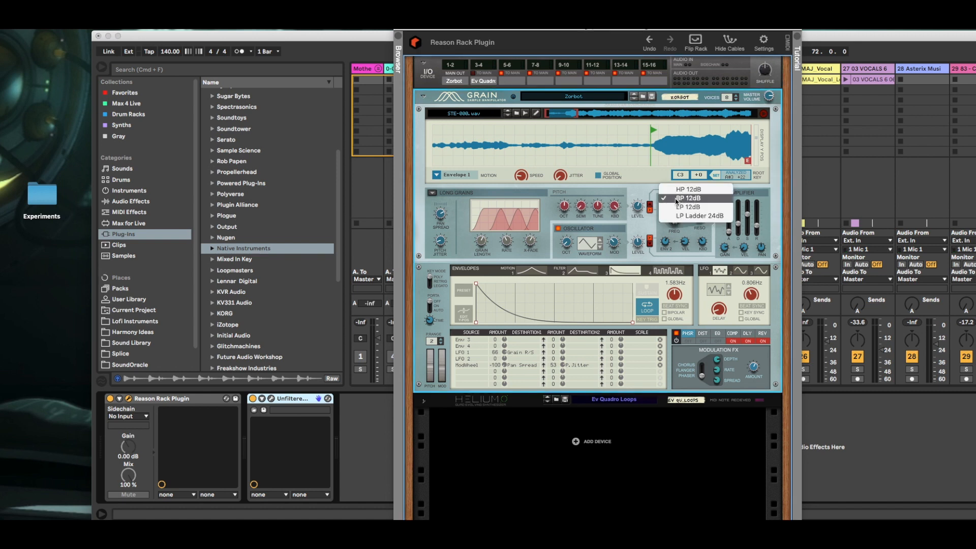
click(676, 198)
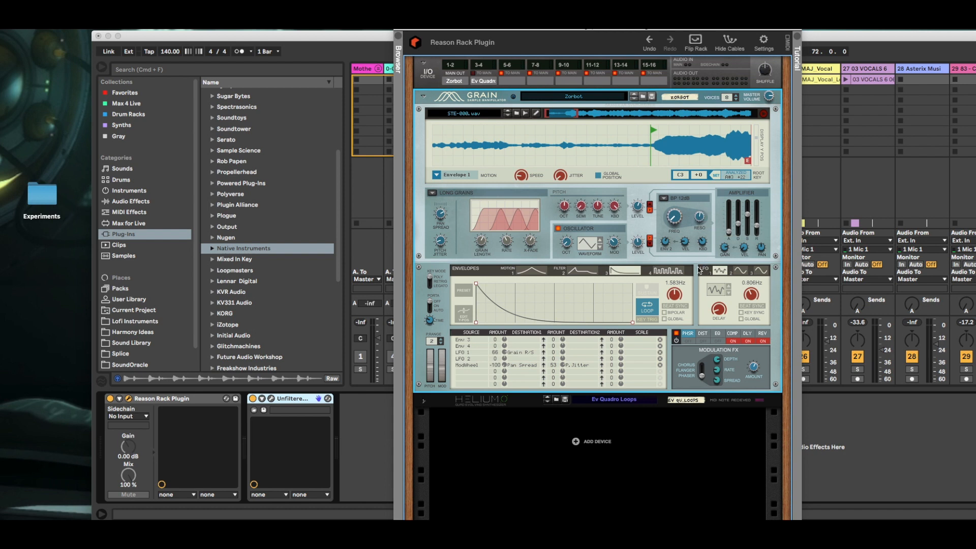
- Examine Grain's motion envelope, filter envelope and third envelope, and switch its LFO section to another LFO
click(537, 271)
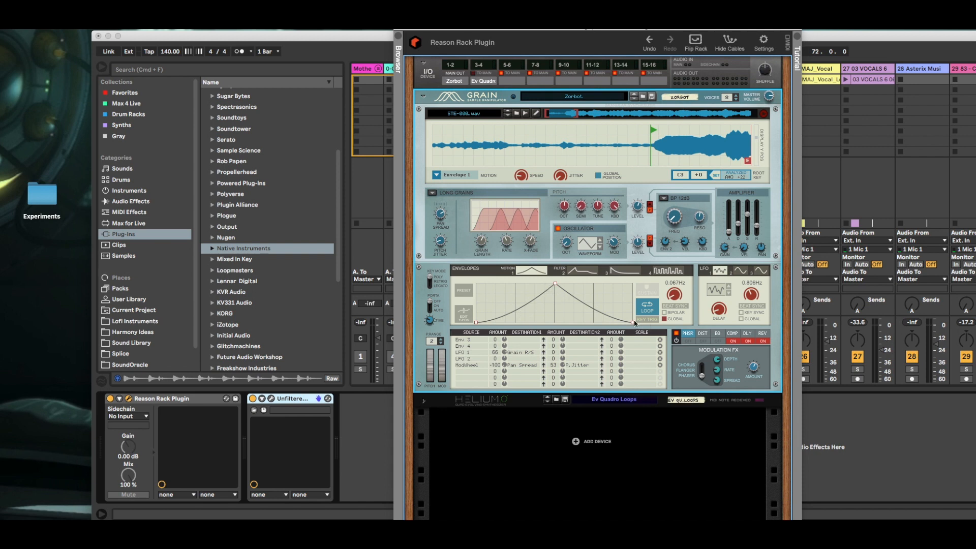
click(585, 274)
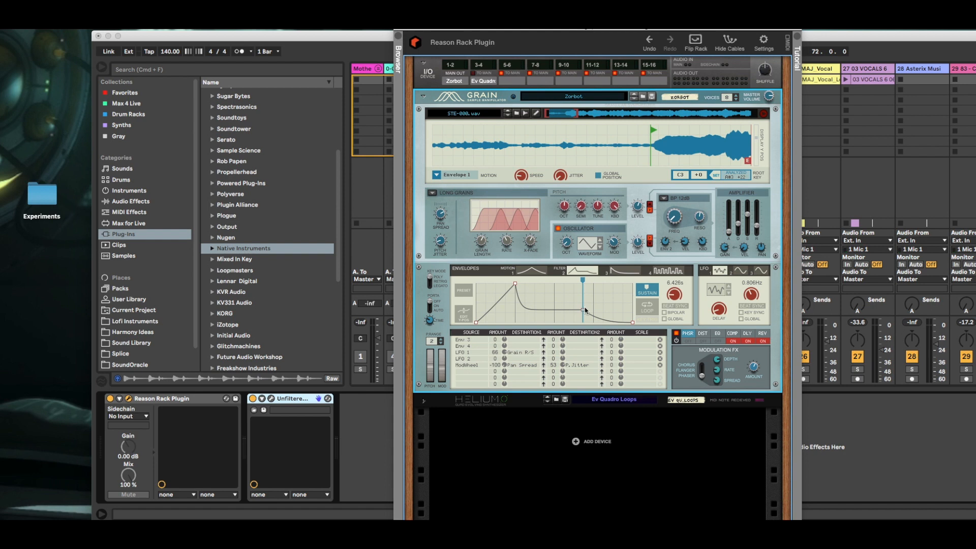
click(625, 270)
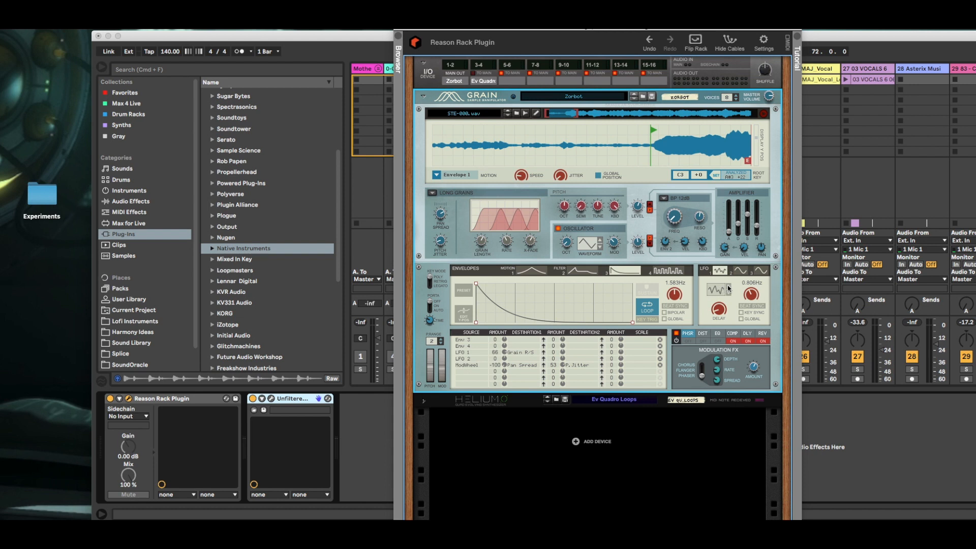
click(742, 274)
- Unfold the Helium synthesizer in the rack and look over its full panel
click(424, 401)
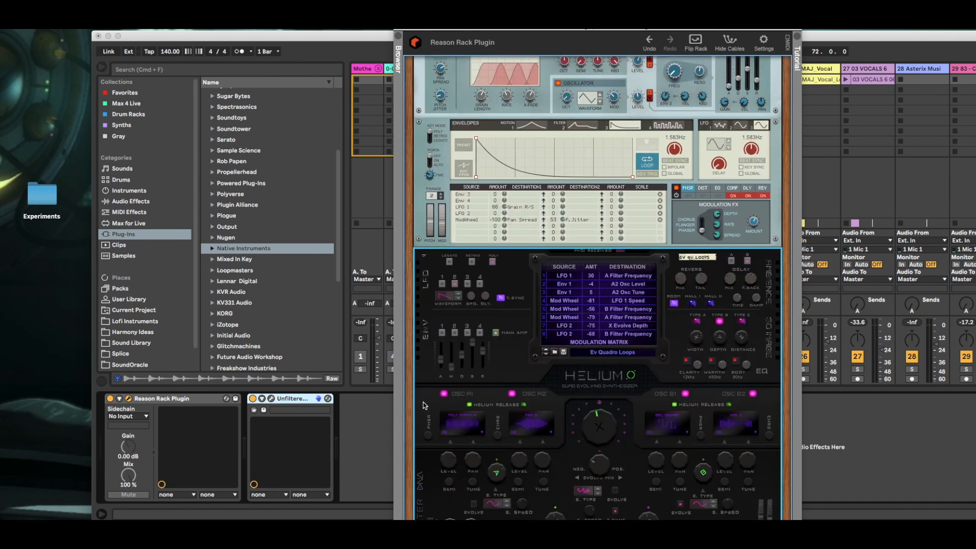
scroll(449, 331, down, 5)
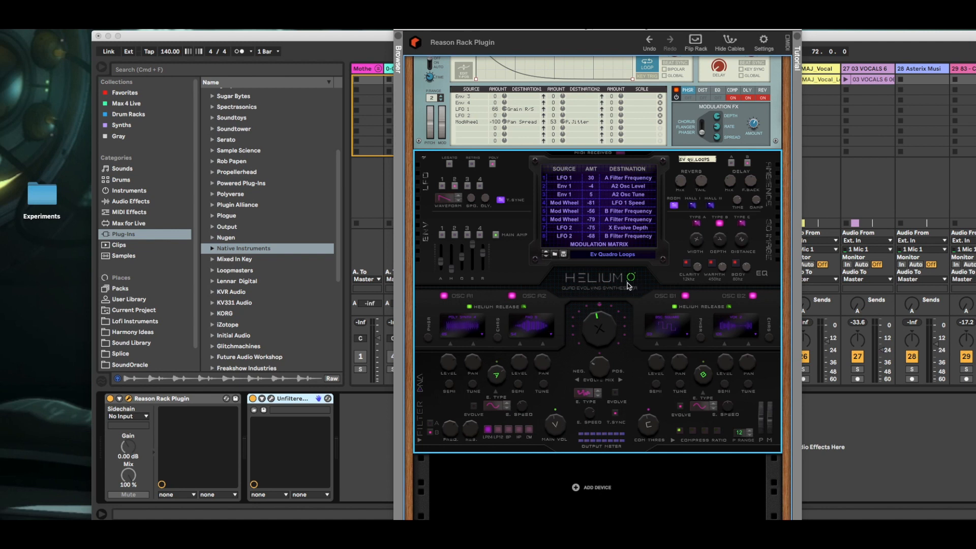
scroll(629, 286, up, 15)
scroll(629, 286, down, 15)
- Open the rack's patch browser, look through the Helium Synthesizer Patches in descending name order, and close the browser
click(399, 38)
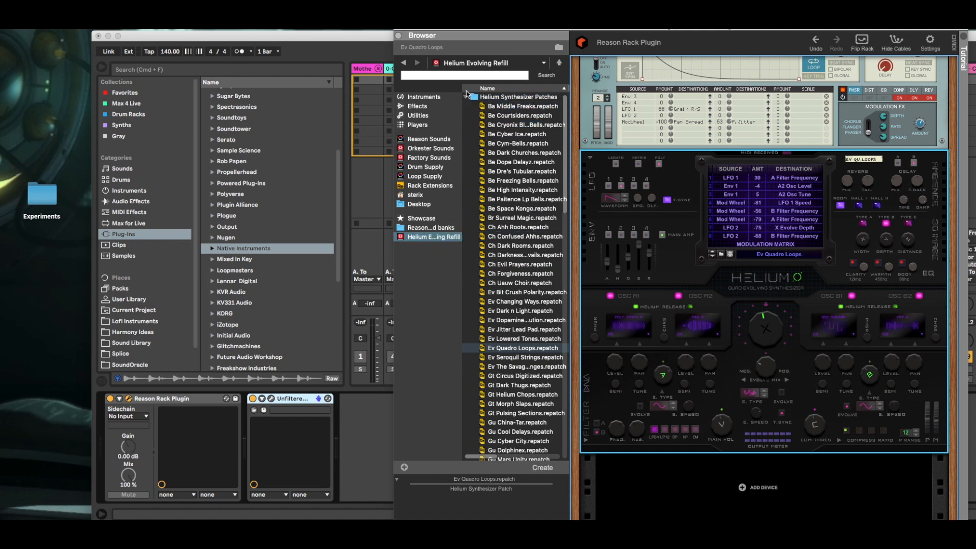
click(463, 89)
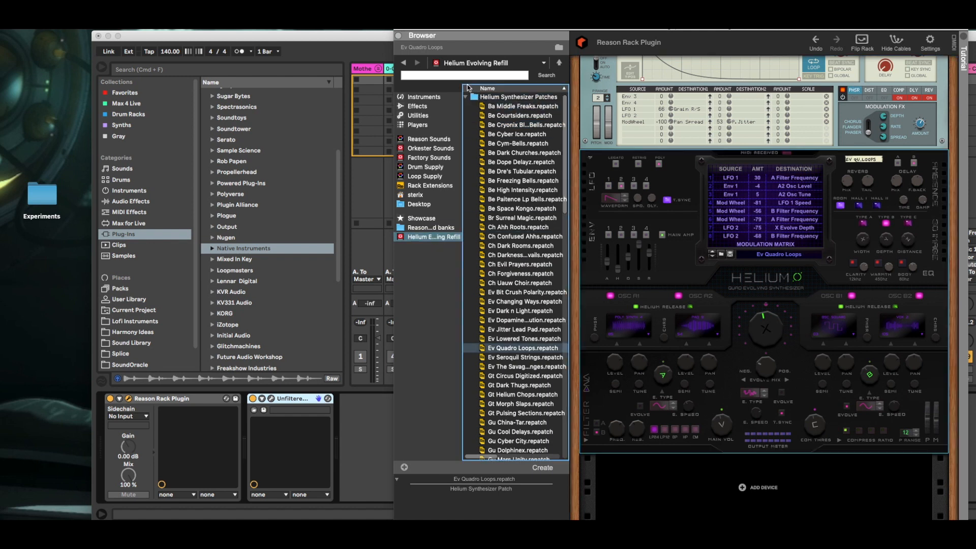
scroll(756, 360, up, 5)
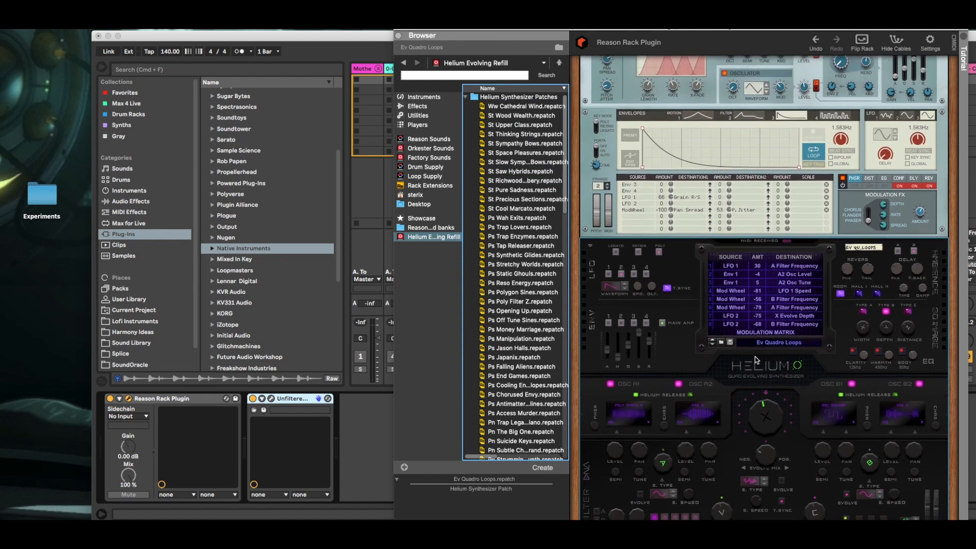
click(399, 37)
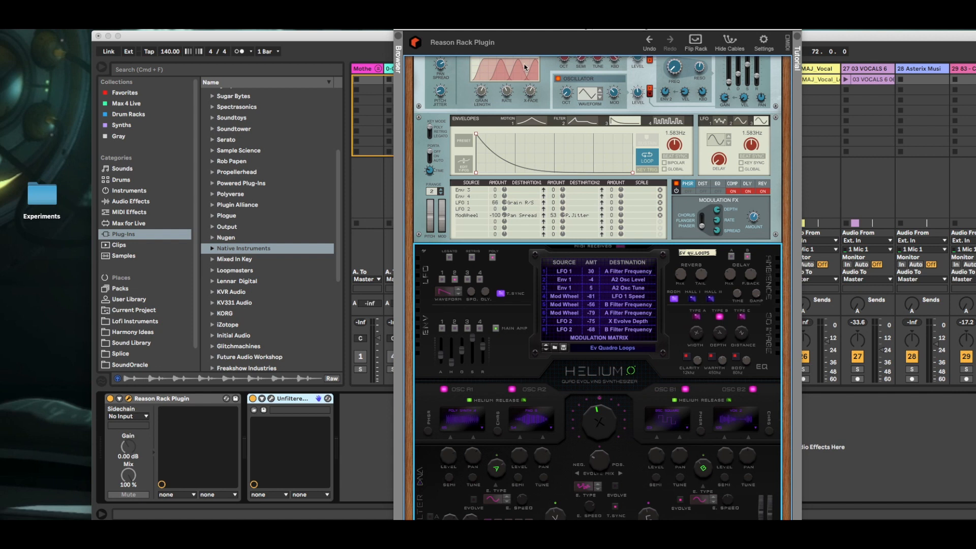
- Look at the output assignments in the rack's I/O device and close the Reason Rack Plugin window
scroll(659, 85, up, 3)
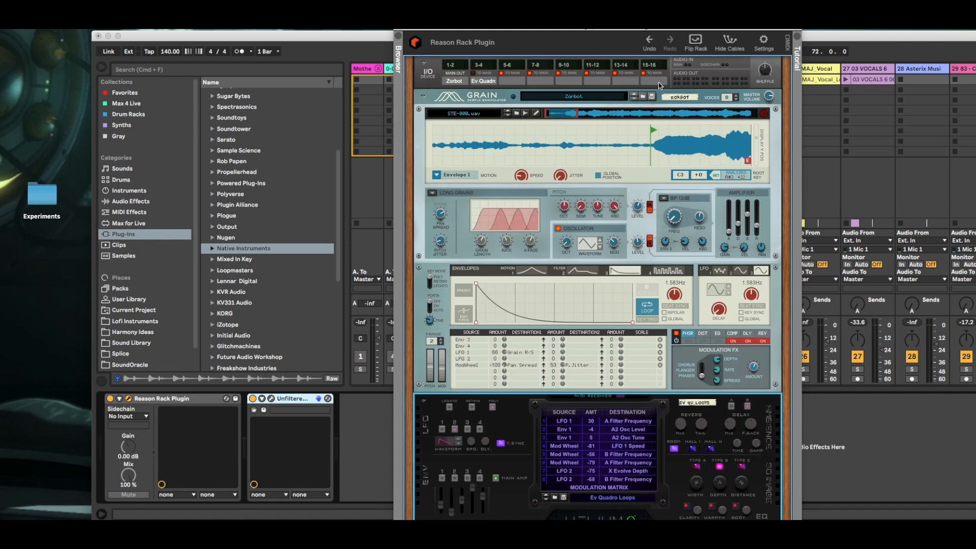
click(475, 76)
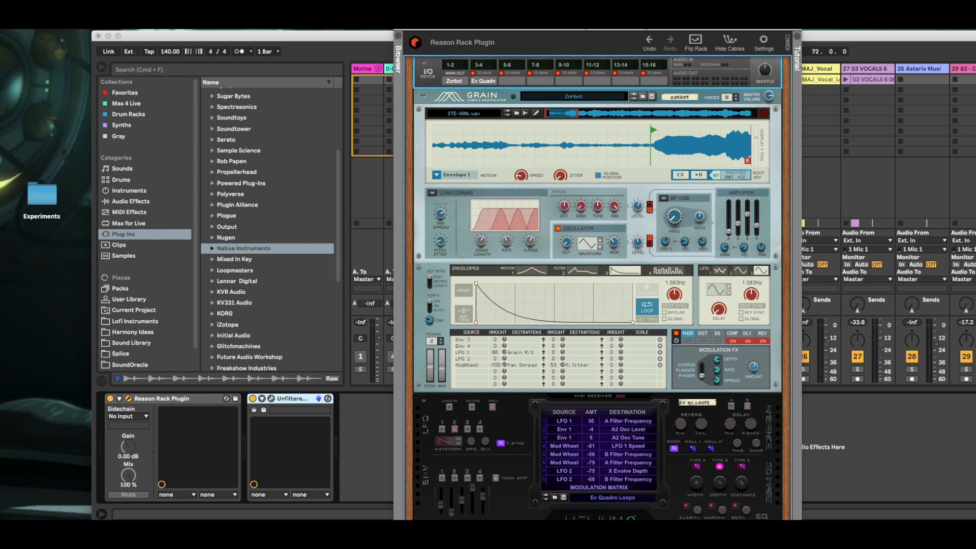
click(399, 32)
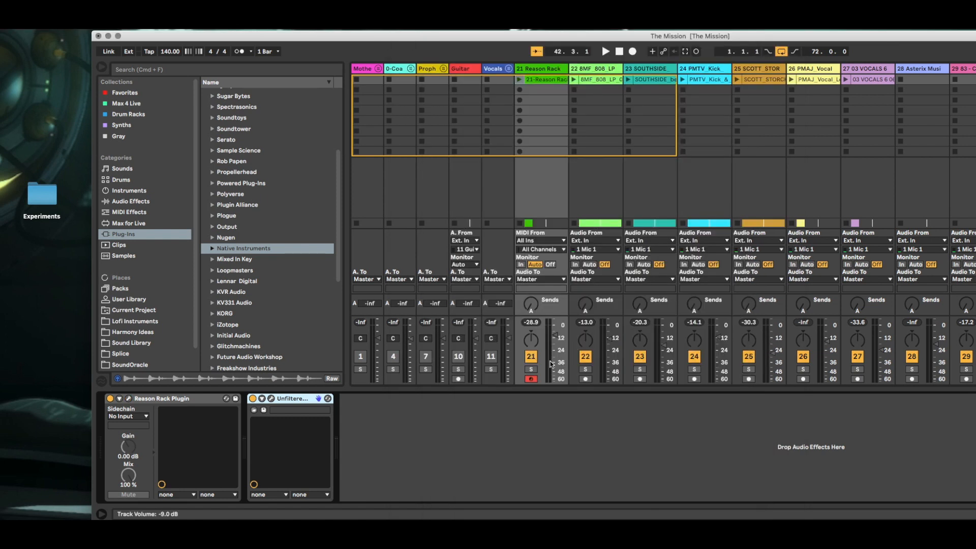
- Solo track 21 and launch its Reason Rack clip to hear it alone
click(531, 369)
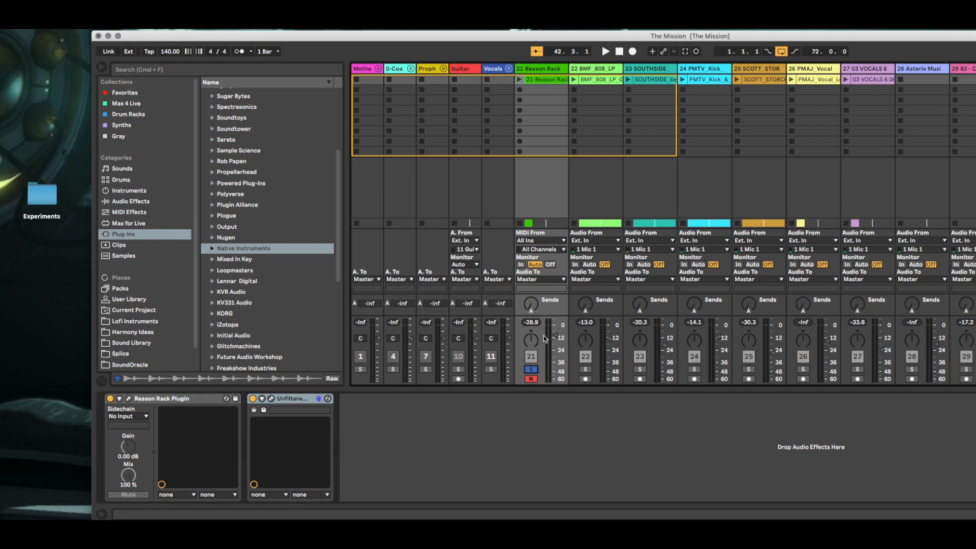
click(519, 81)
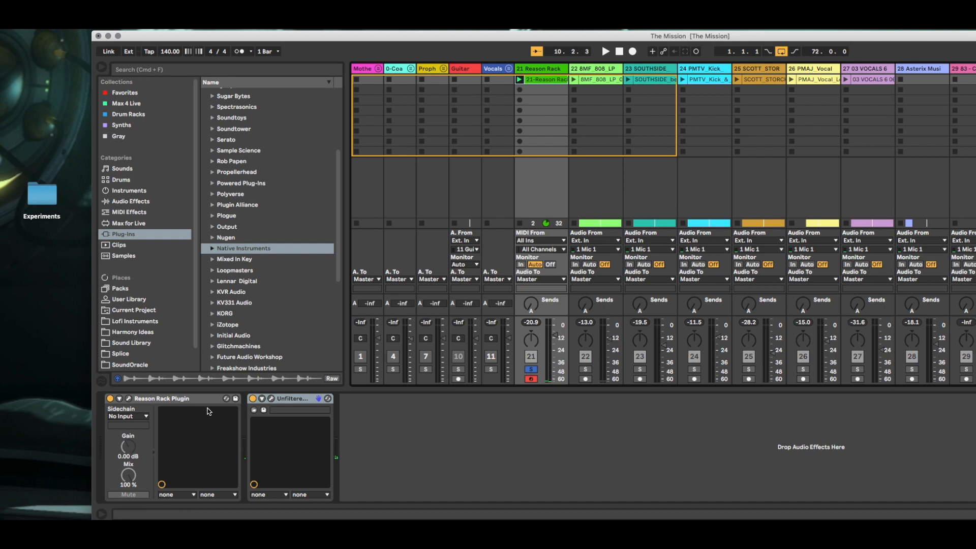
- Open the SpecOps effect on track 21, review its Unsuck Modded settings and preset options, and close its window
click(272, 399)
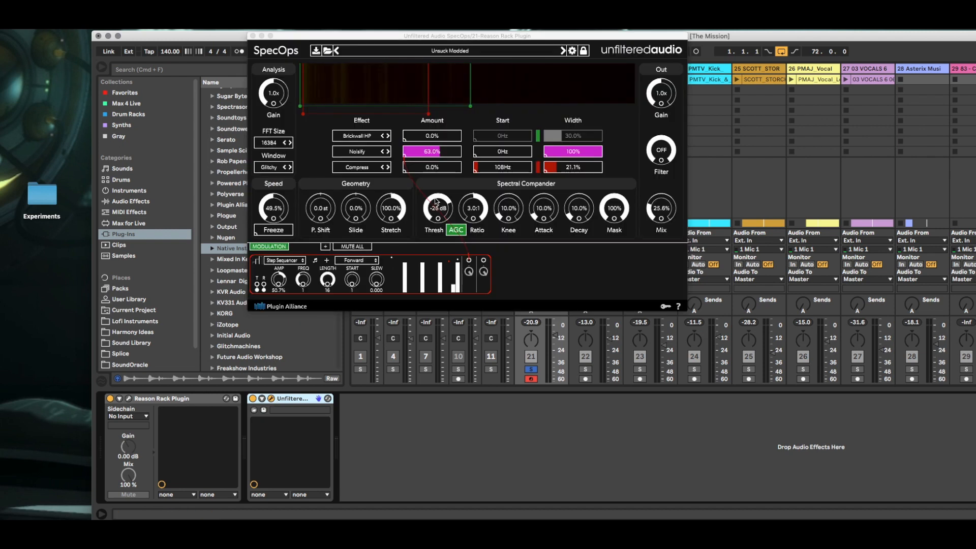
drag(608, 41, 654, 124)
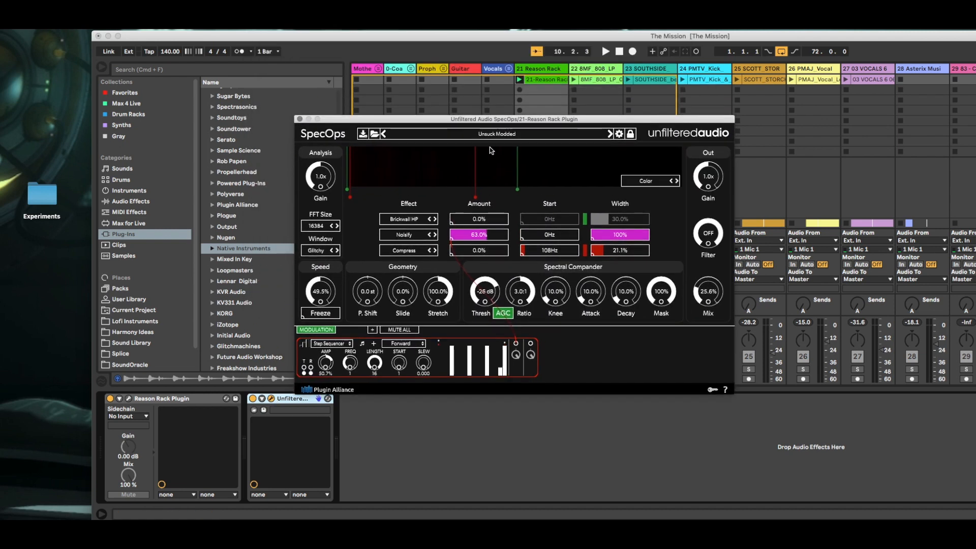
click(554, 136)
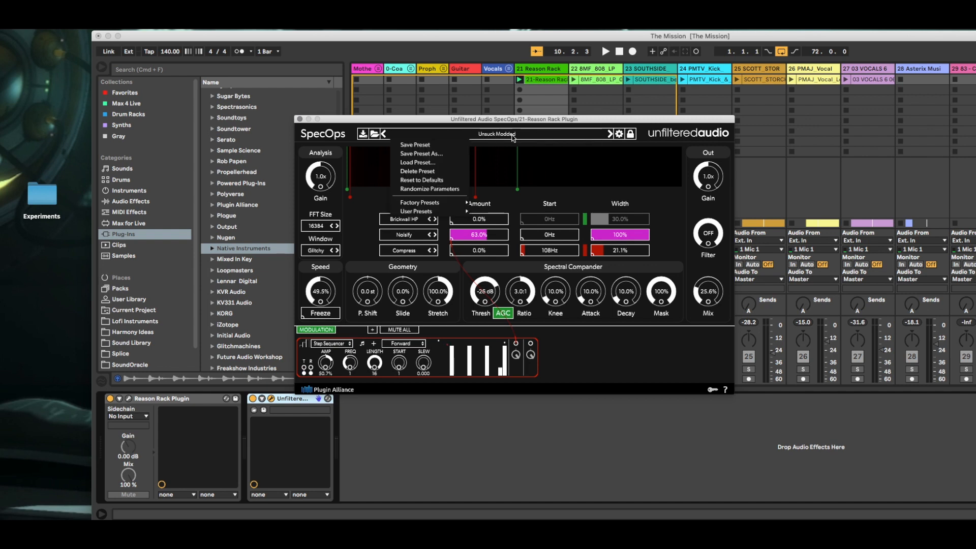
click(548, 134)
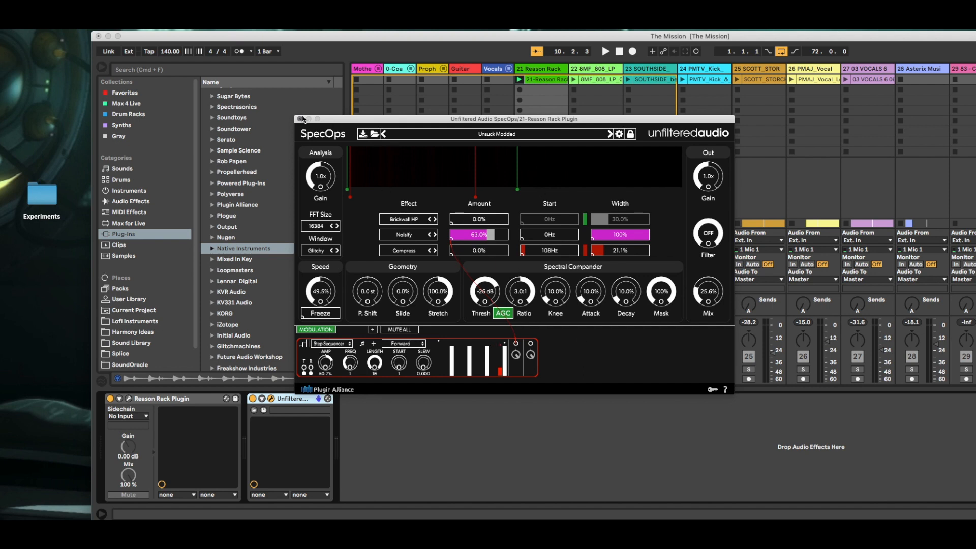
click(299, 120)
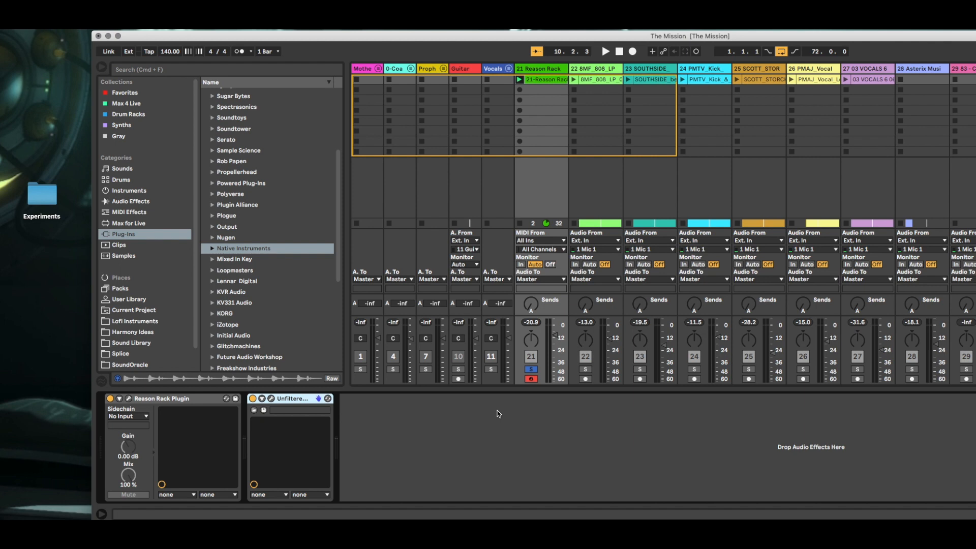
- Unsolo track 21, audition tracks 22, 23 and 24 soloed together, and clear their solos after stopping playback
click(534, 373)
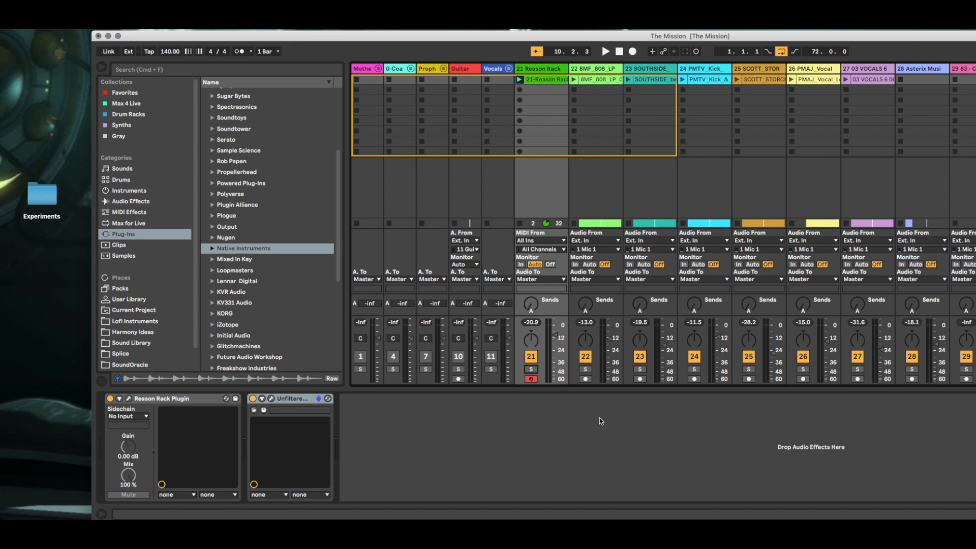
click(586, 370)
click(640, 369)
click(695, 370)
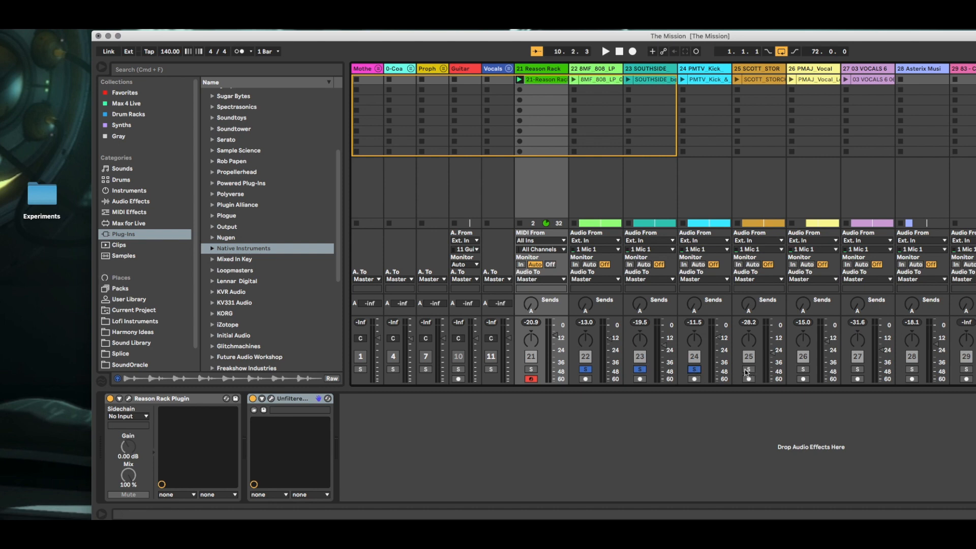
click(605, 52)
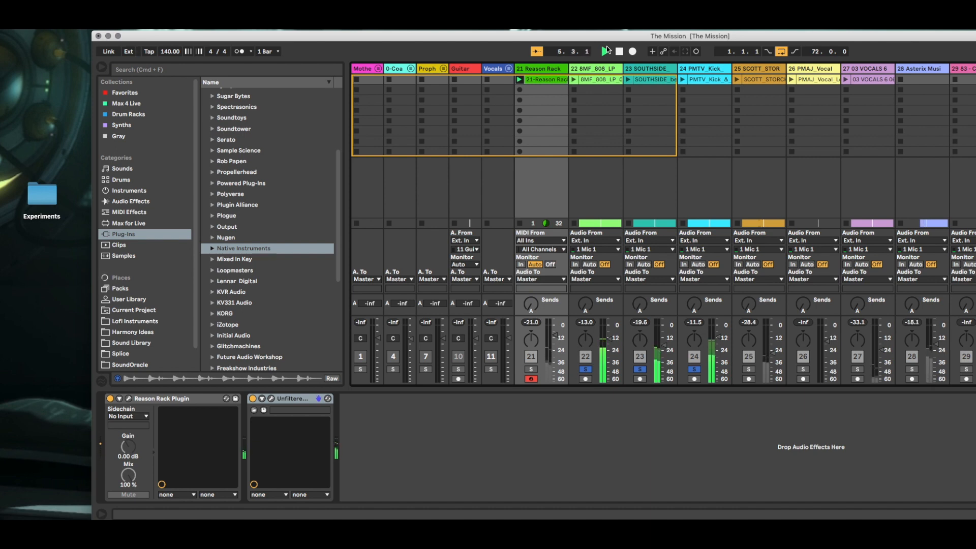
click(619, 52)
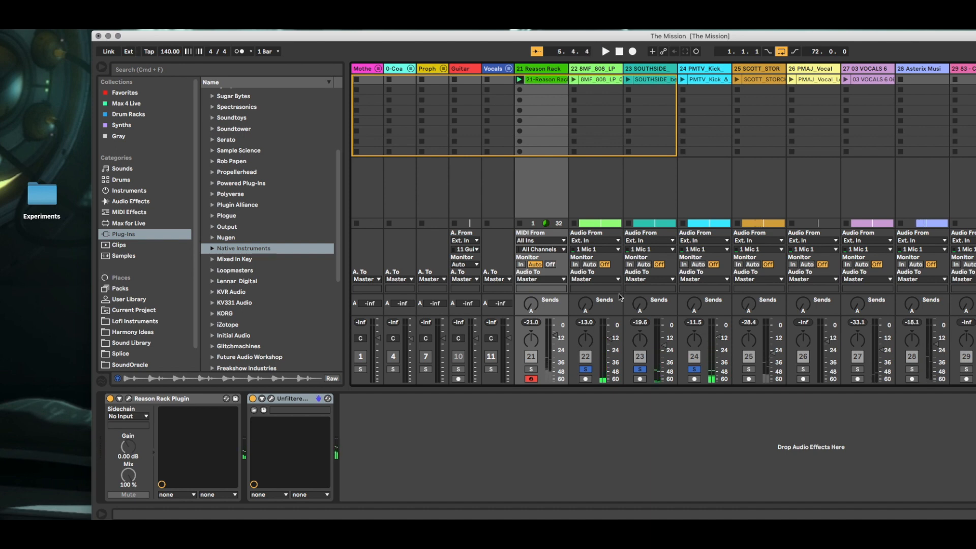
click(584, 371)
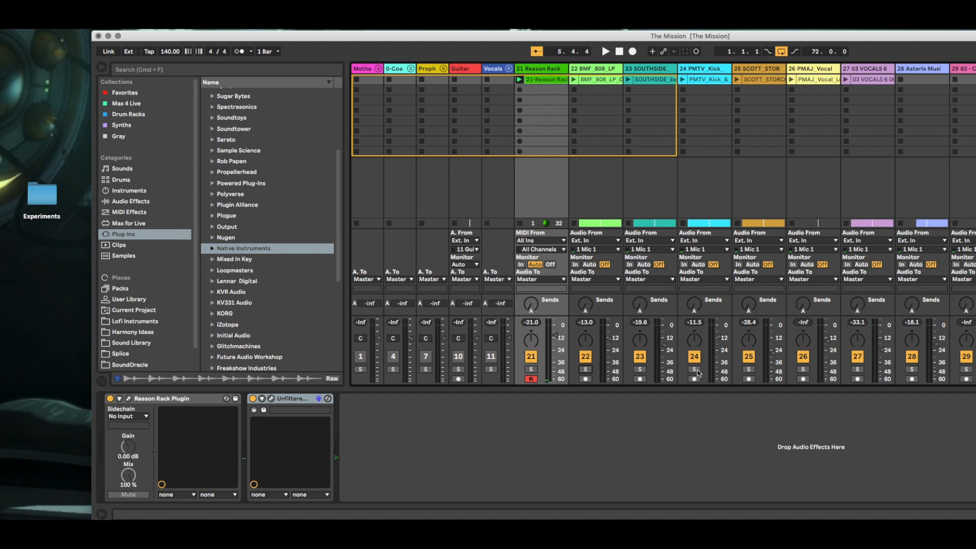
- Solo track 25, start playback, and select the track to show its device chain
click(750, 371)
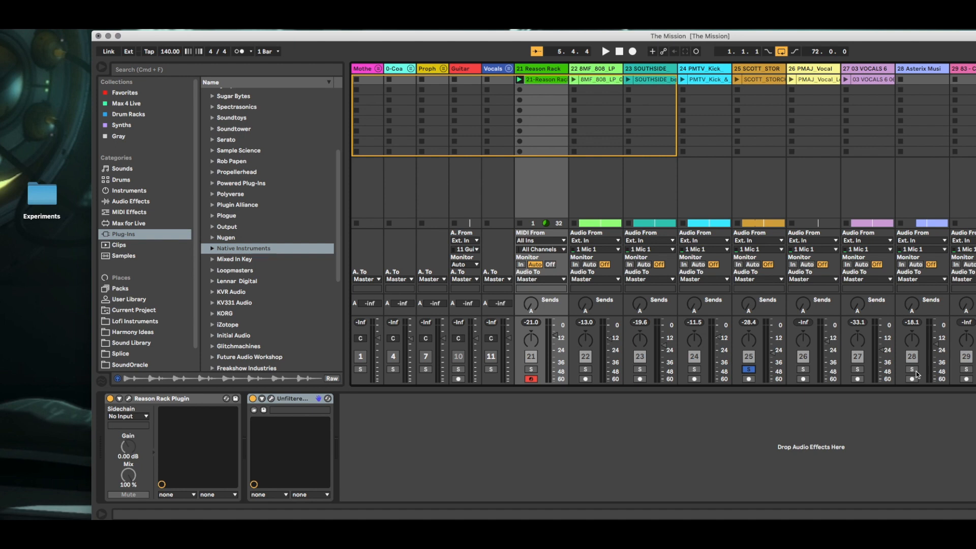
click(967, 370)
click(748, 369)
click(606, 51)
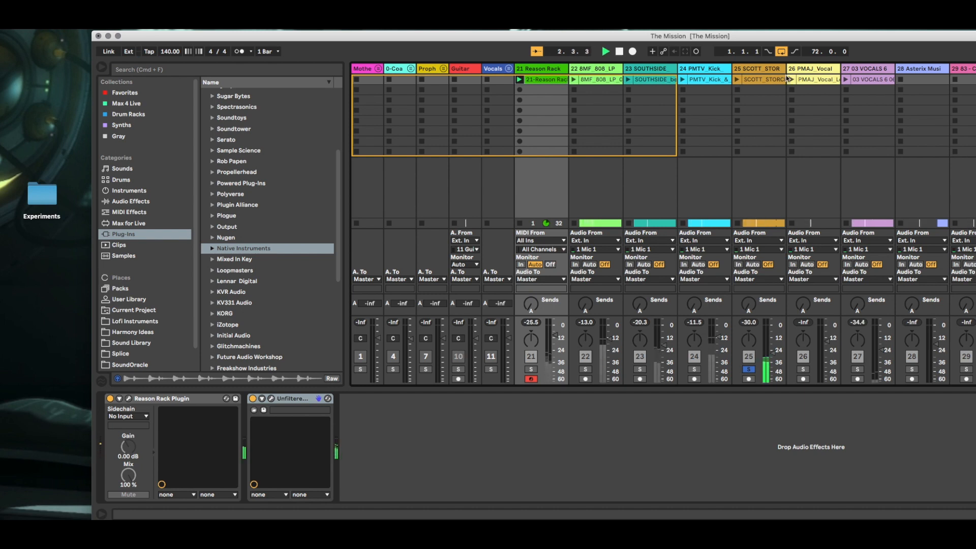
click(770, 72)
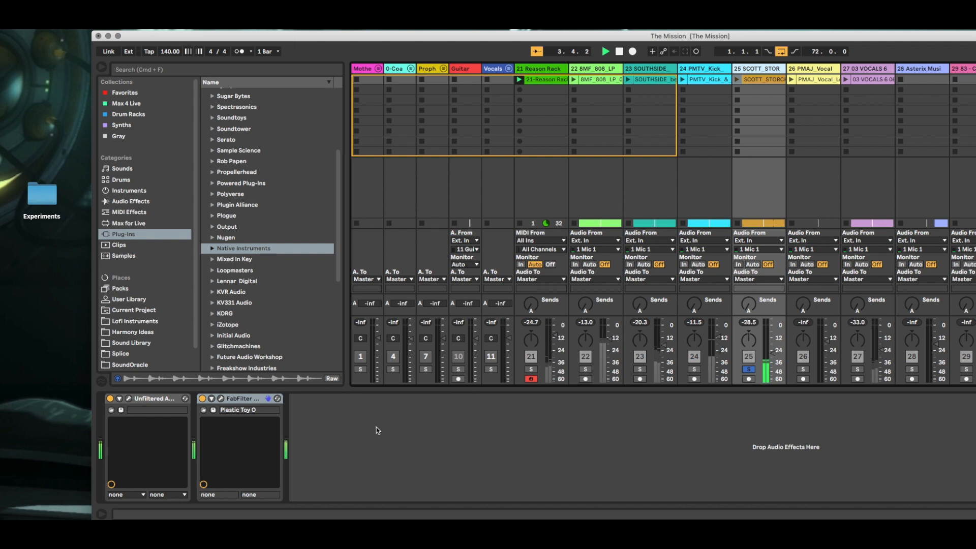
- Review track 25's SpecOps settings, examine its FabFilter Volcano 2 filter and preset categories, and close both plug-in windows
click(128, 398)
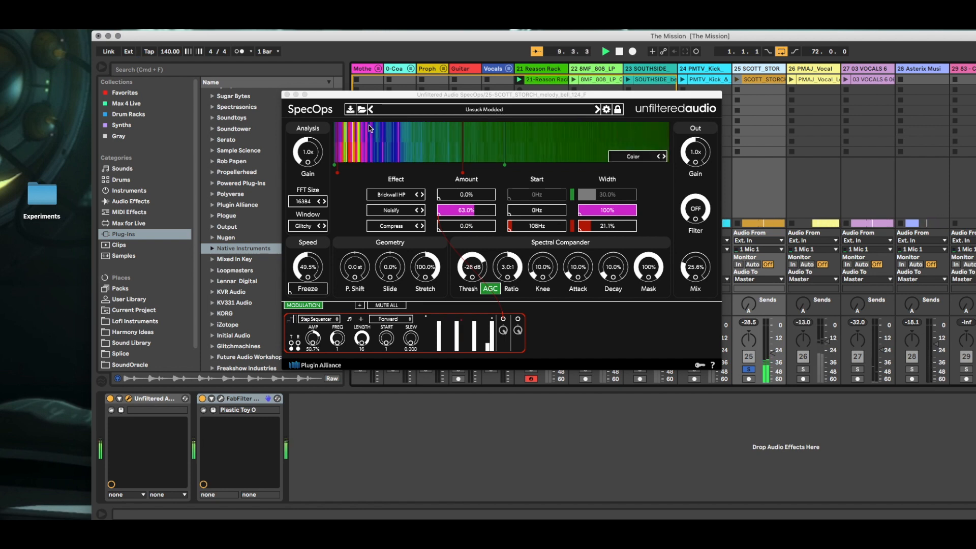
click(286, 95)
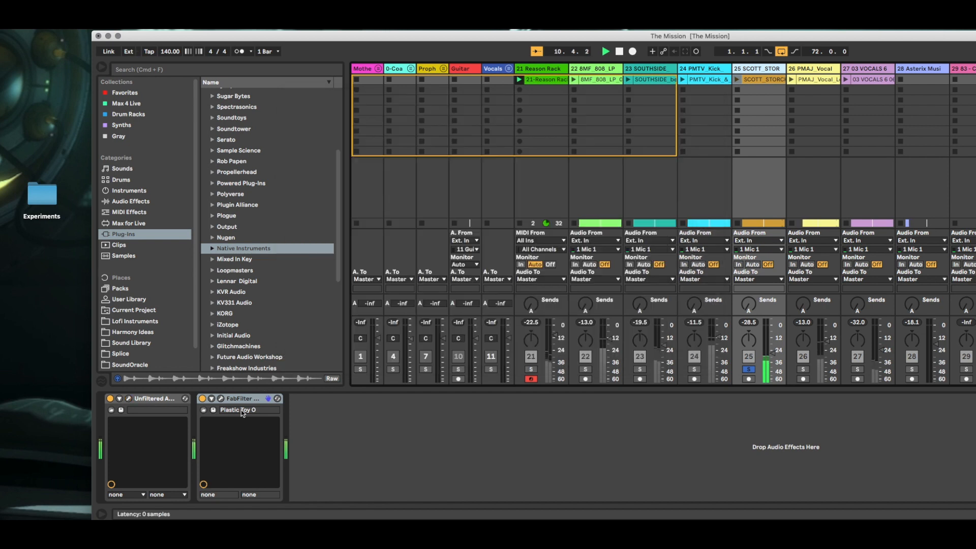
click(221, 399)
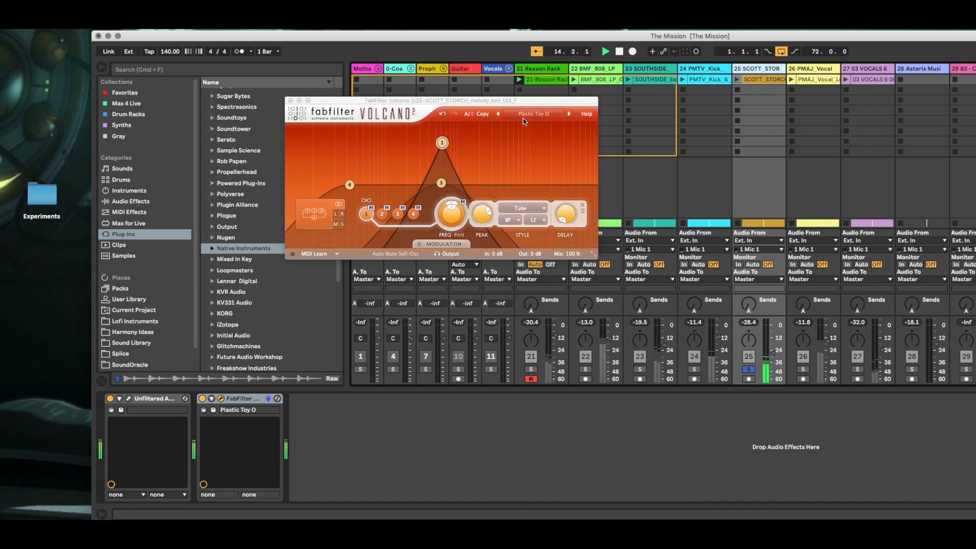
click(546, 115)
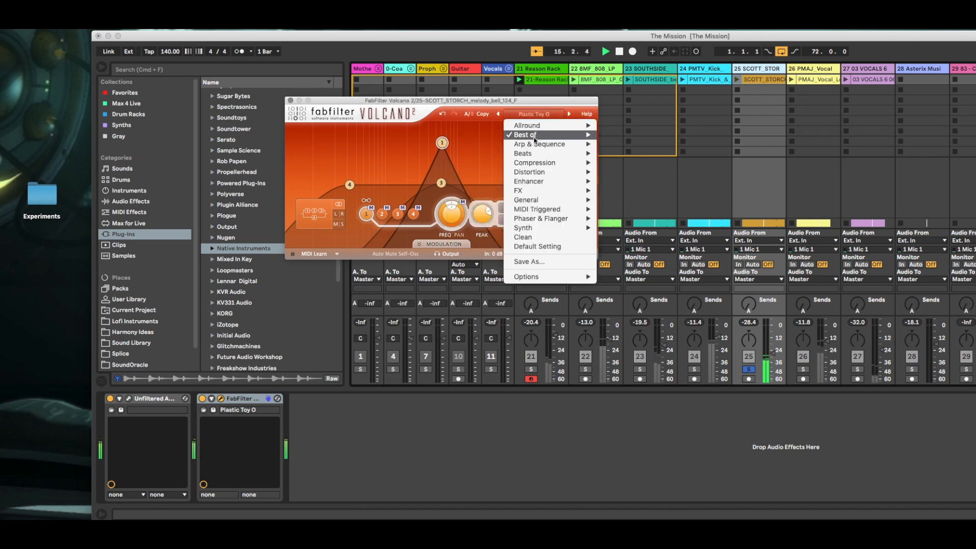
mouse_move(535, 139)
click(477, 99)
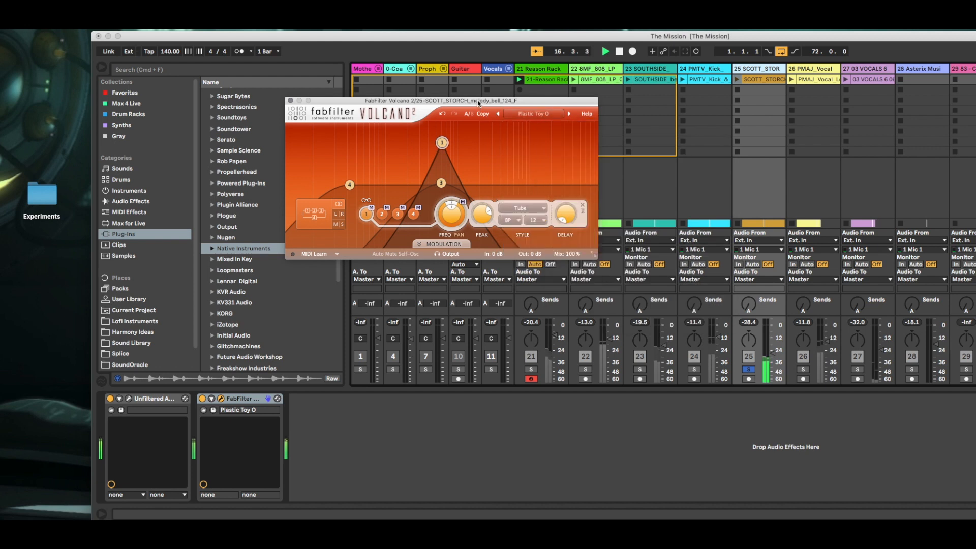
click(290, 100)
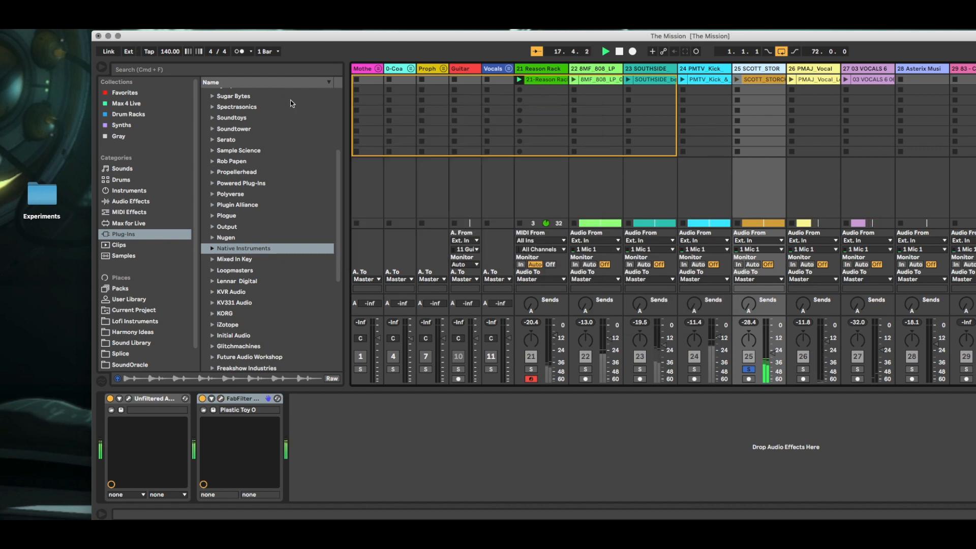
- Stop playback and unsolo track 25
click(619, 51)
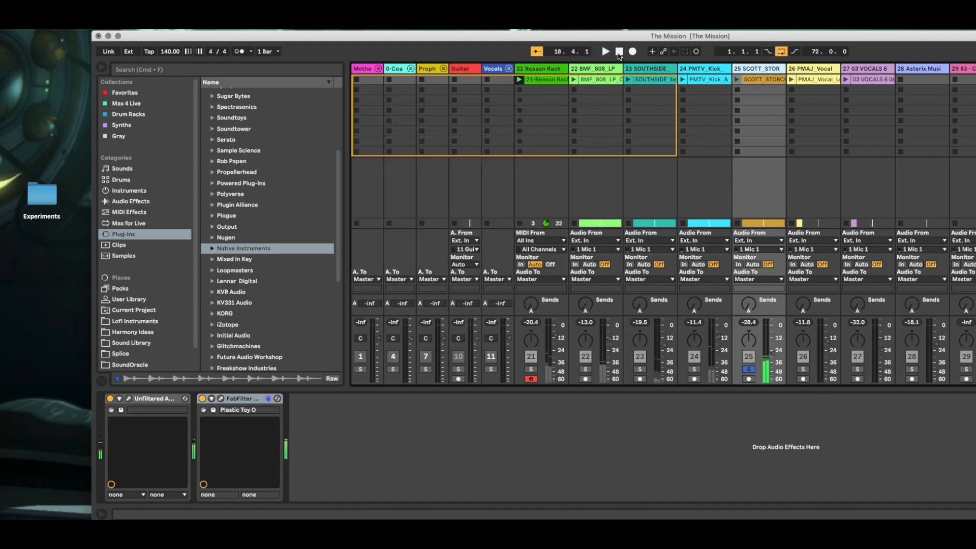
click(749, 369)
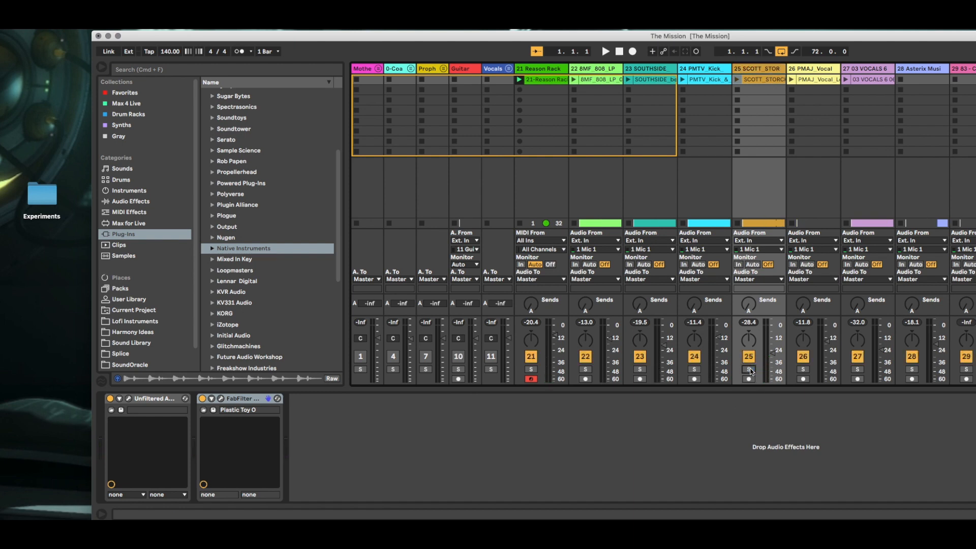